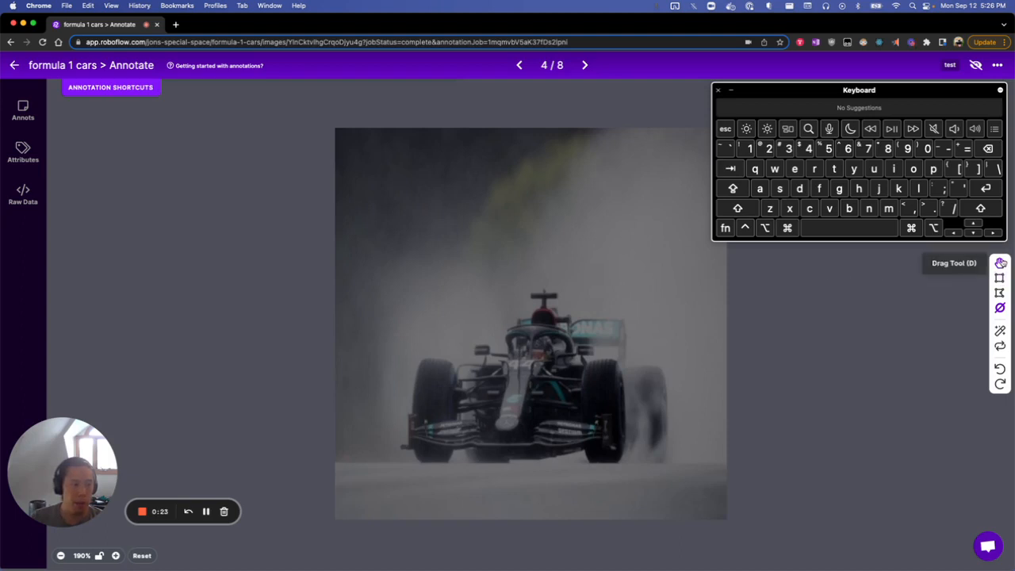
pyautogui.press('b')
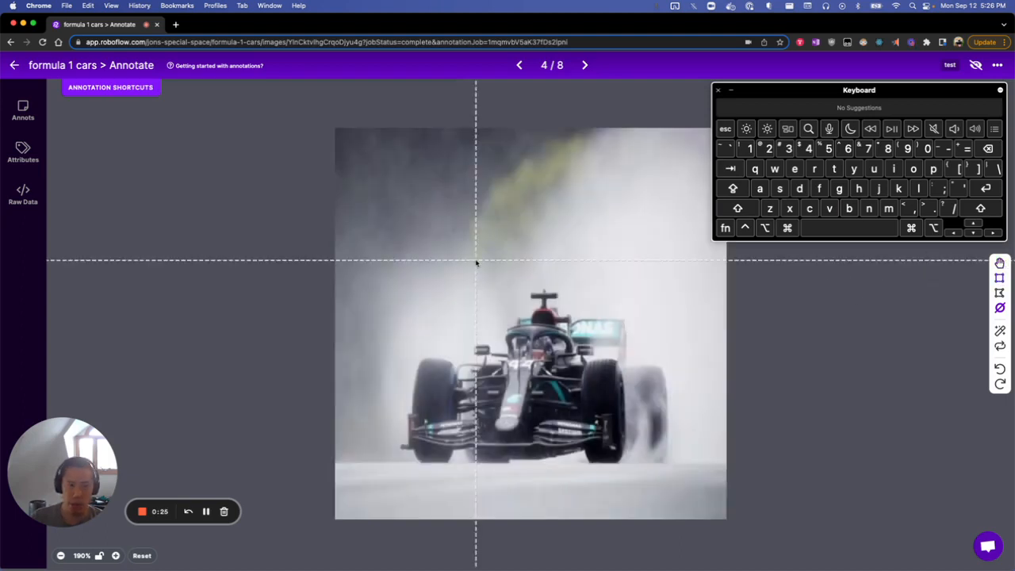
pyautogui.moveTo(407, 284)
pyautogui.mouseDown()
pyautogui.moveTo(589, 431)
pyautogui.moveTo(671, 473)
pyautogui.mouseUp()
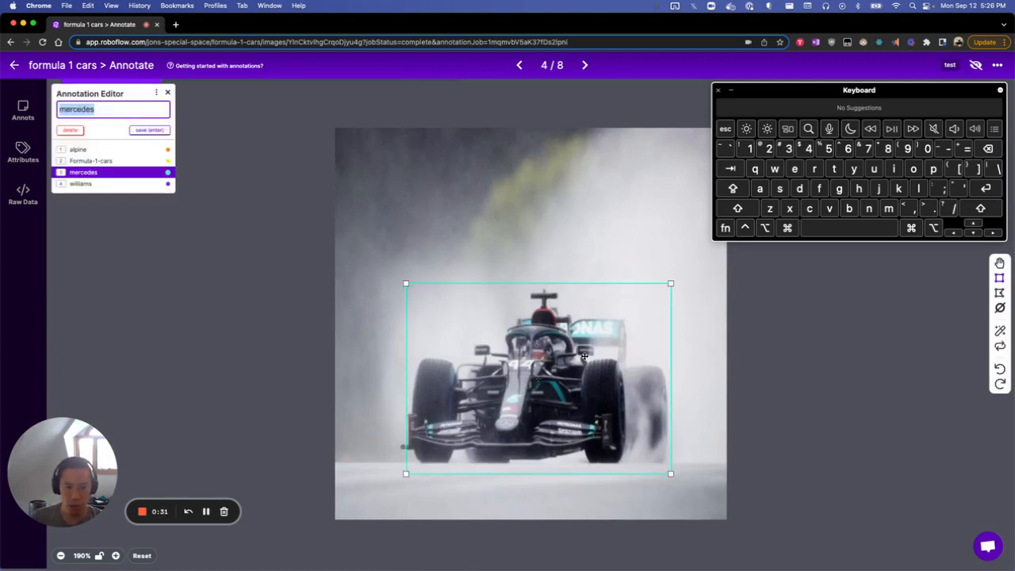
pyautogui.write('d')
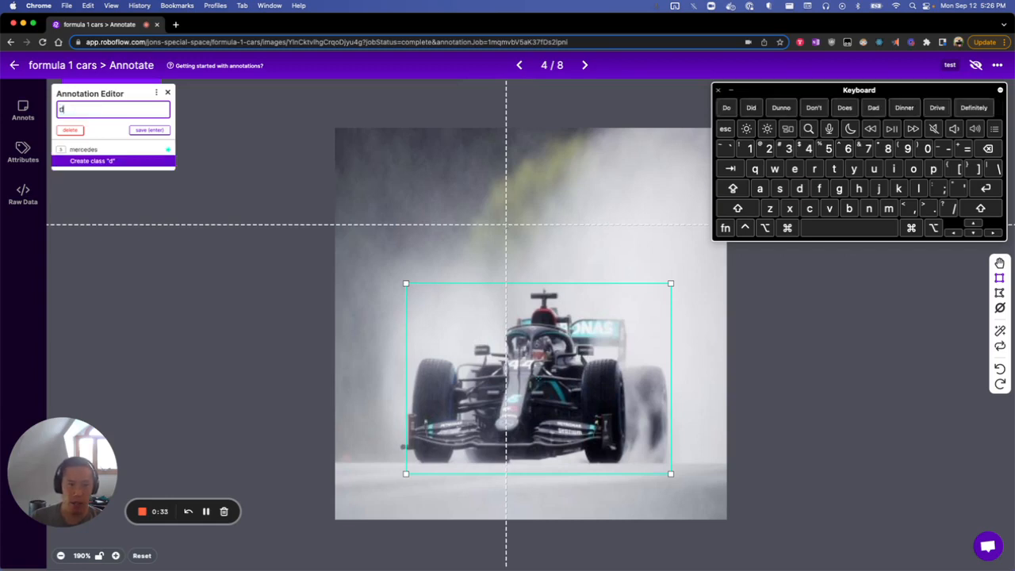
pyautogui.moveTo(543, 338)
pyautogui.mouseDown()
pyautogui.moveTo(530, 309)
pyautogui.moveTo(579, 337)
pyautogui.moveTo(541, 325)
pyautogui.mouseUp()
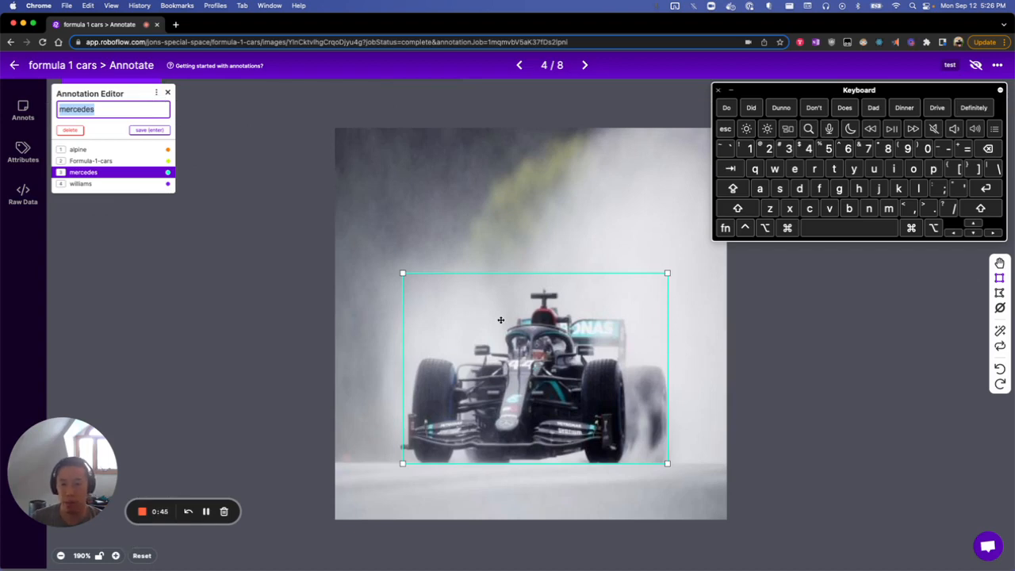
pyautogui.press('Escape')
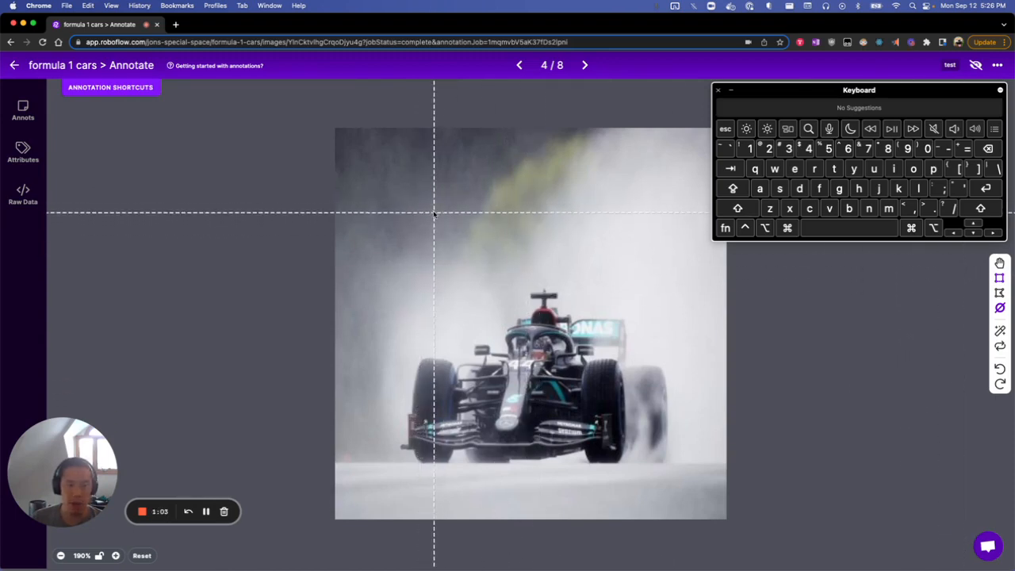
# Alternate between the Drag and Bounding Box tools, finishing with the Drag tool active.
pyautogui.press('d')
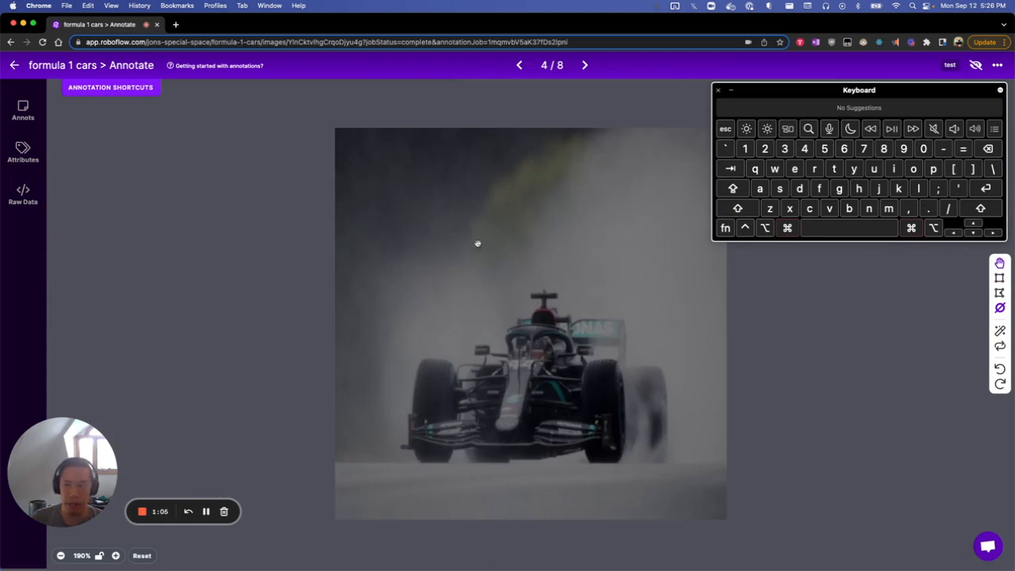
pyautogui.press('b')
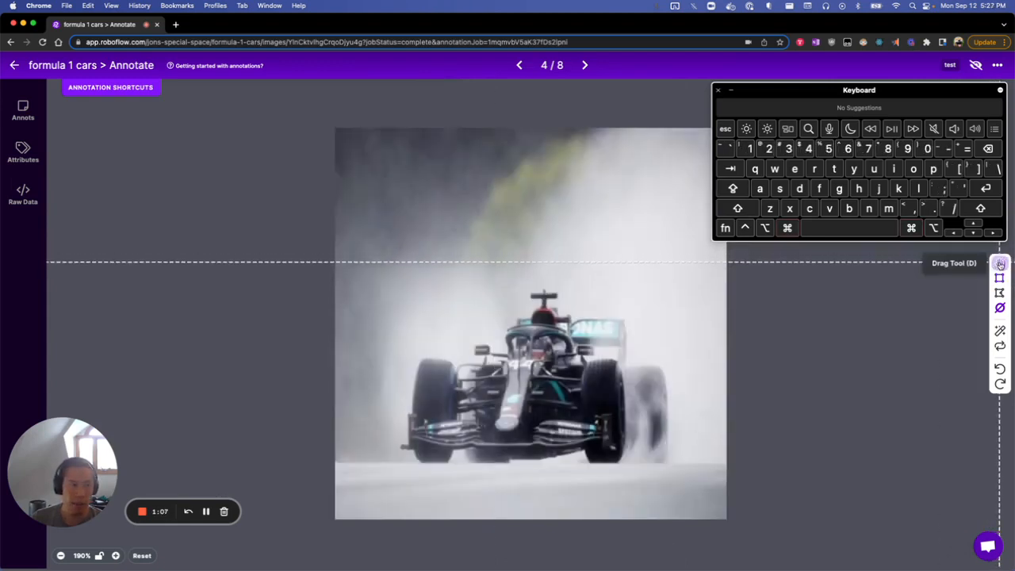
pyautogui.click(999, 263)
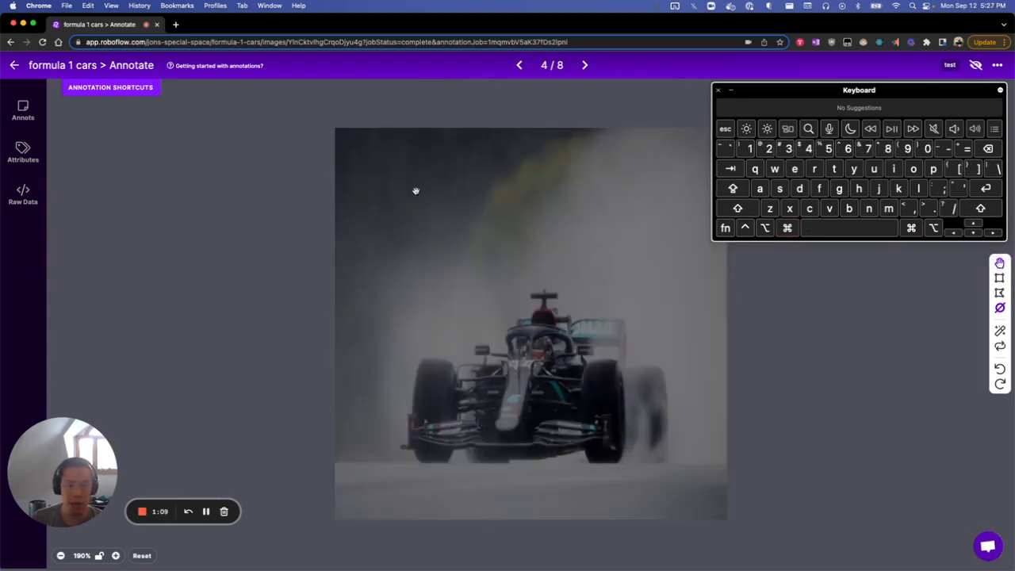
pyautogui.press('b')
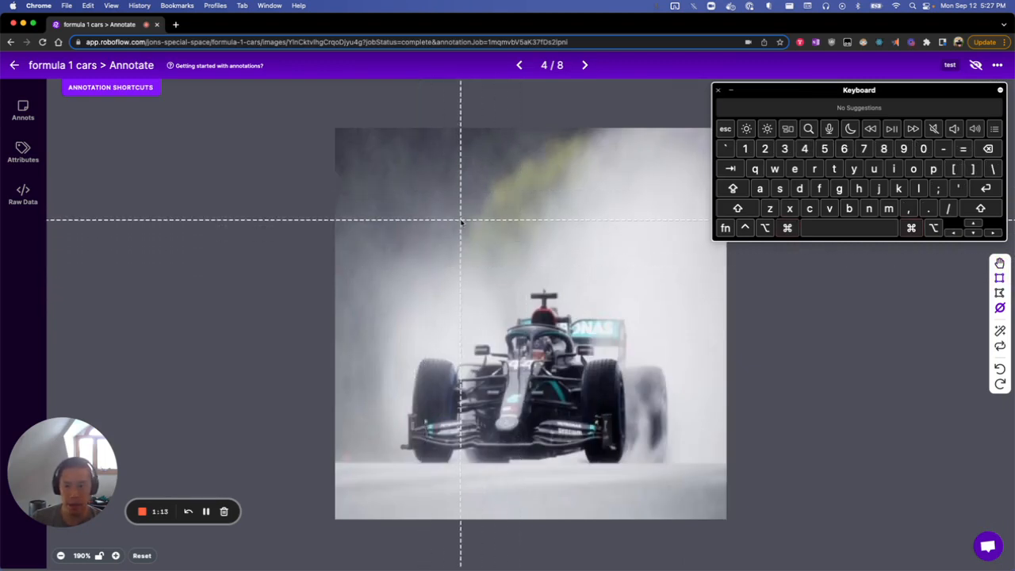
pyautogui.press('d')
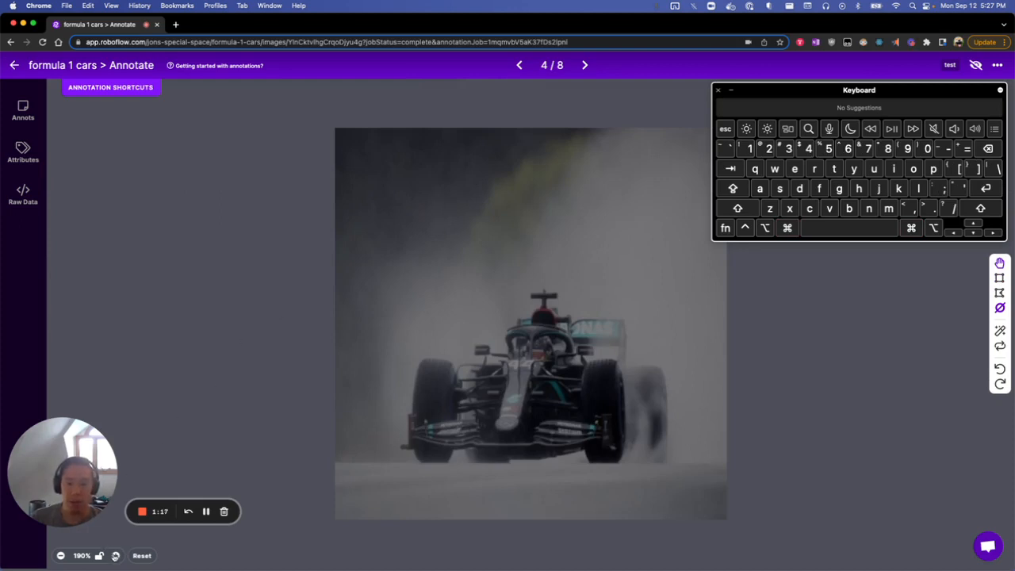
# Zoom in and out on the car in image 4 to examine it, returning to the 190% view.
pyautogui.click(116, 556)
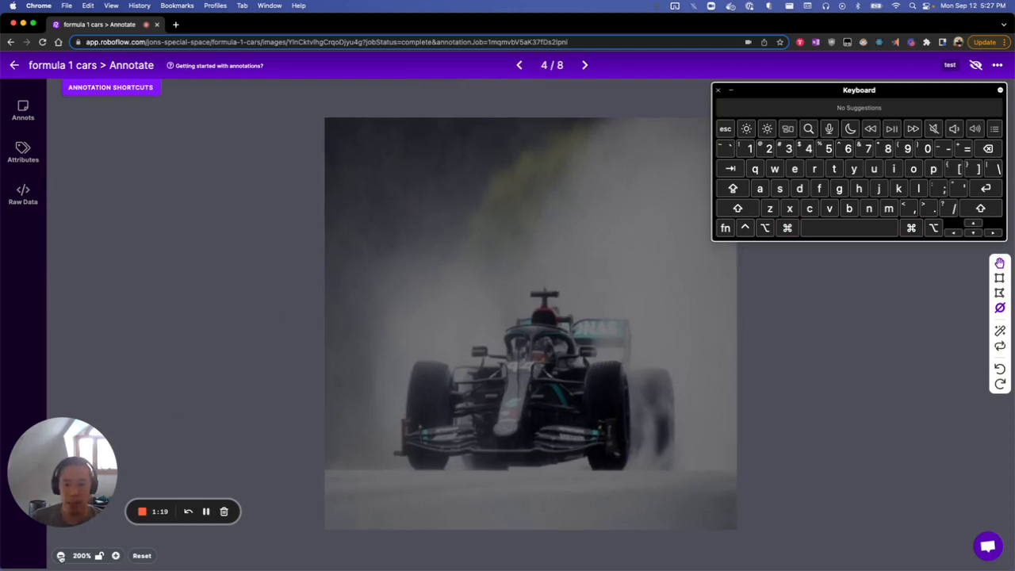
pyautogui.click(61, 556)
pyautogui.click(61, 556)
pyautogui.click(60, 556)
pyautogui.click(116, 557)
pyautogui.click(116, 557)
pyautogui.click(116, 557)
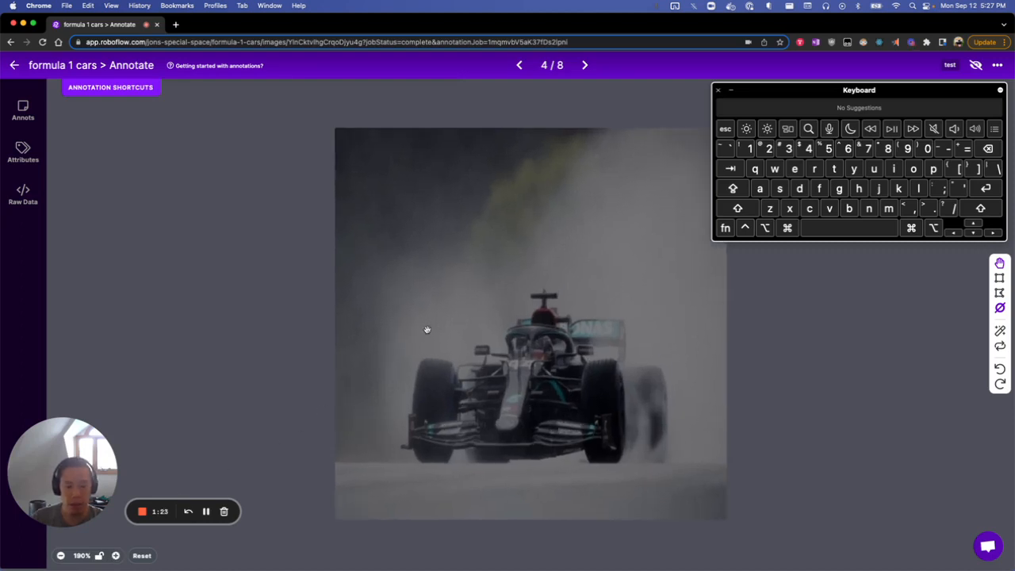
pyautogui.scroll(6, 426, 330)
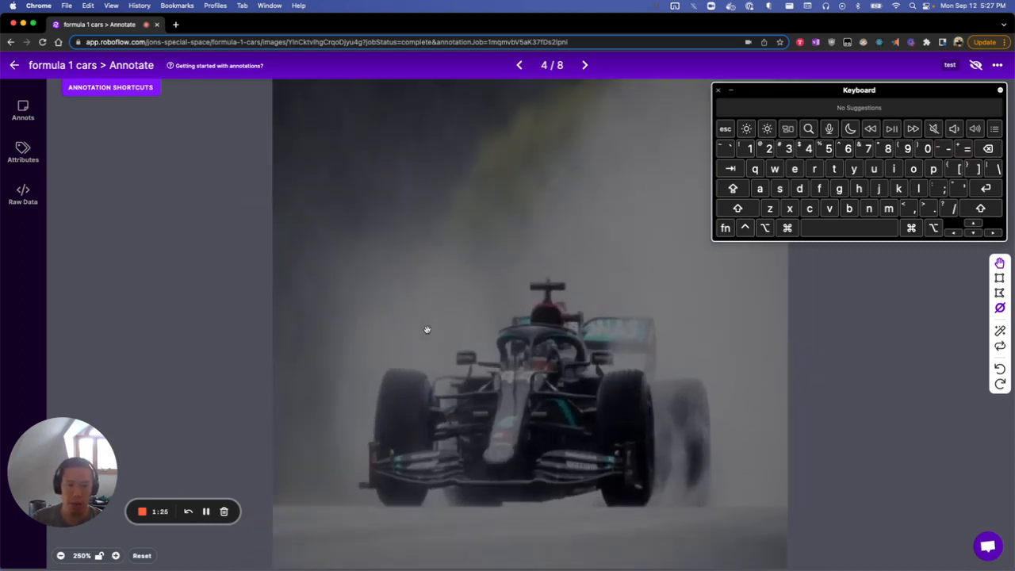
pyautogui.scroll(1, 427, 329)
pyautogui.scroll(-3, 427, 329)
pyautogui.scroll(6, 426, 329)
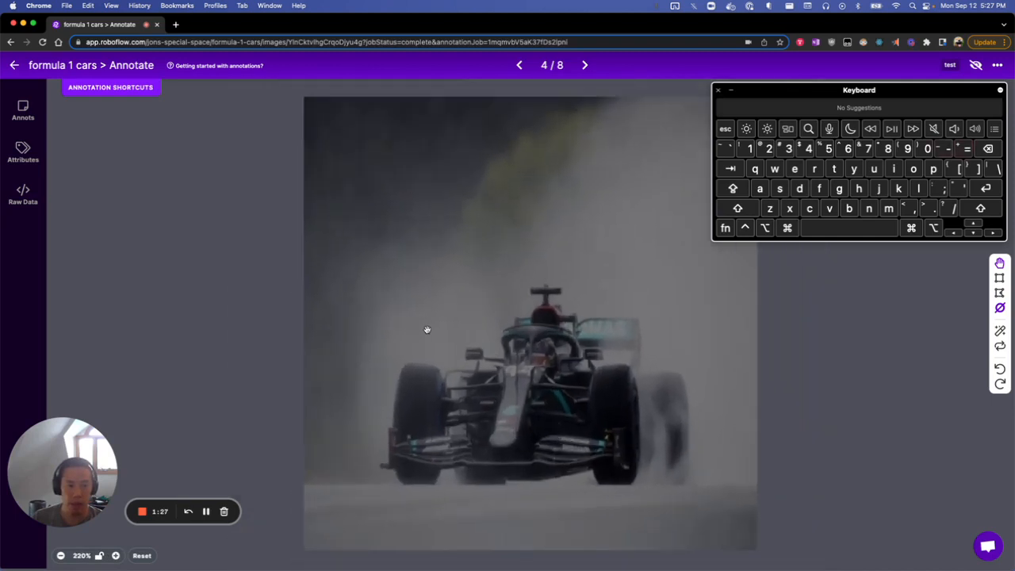
pyautogui.scroll(3, 427, 329)
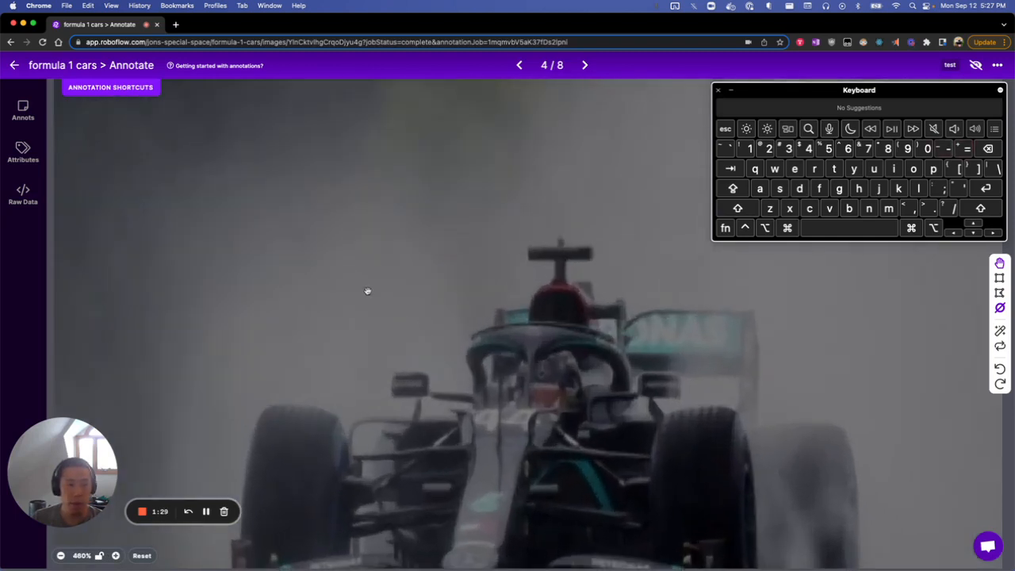
pyautogui.scroll(-5, 389, 260)
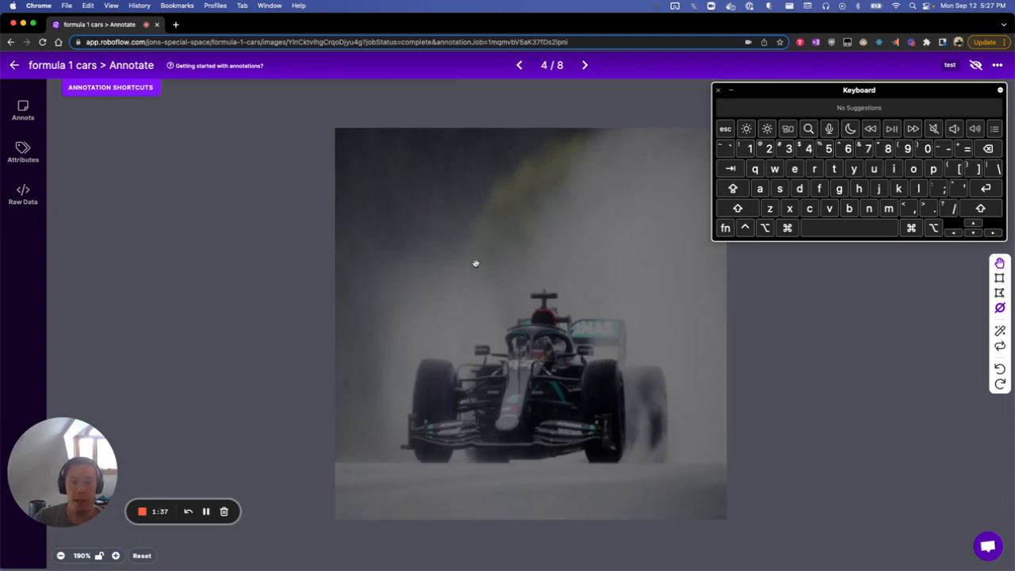
# Page forward and back through the images following image 4, returning to image 4.
pyautogui.click(585, 66)
pyautogui.click(517, 66)
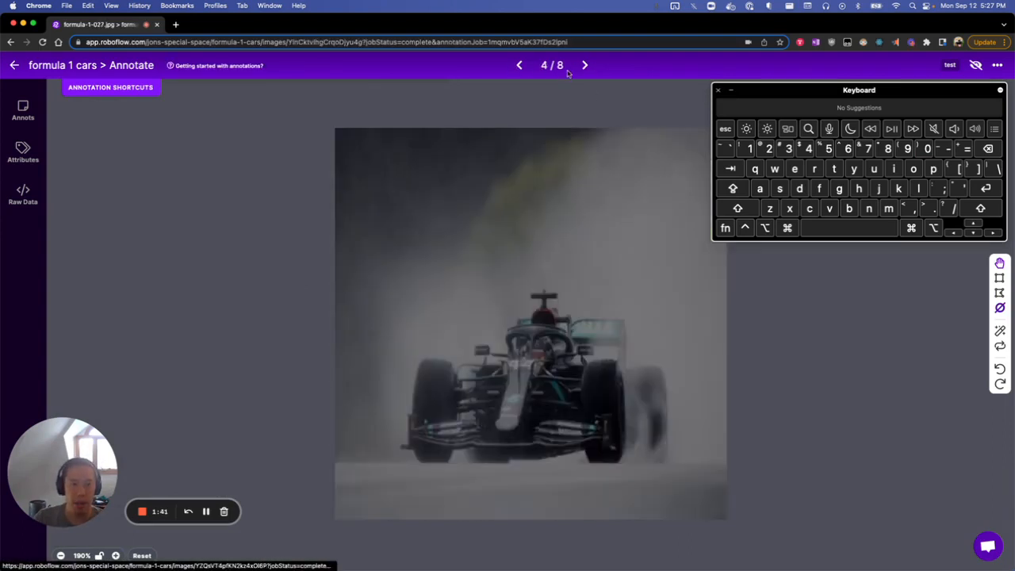
pyautogui.press('Right')
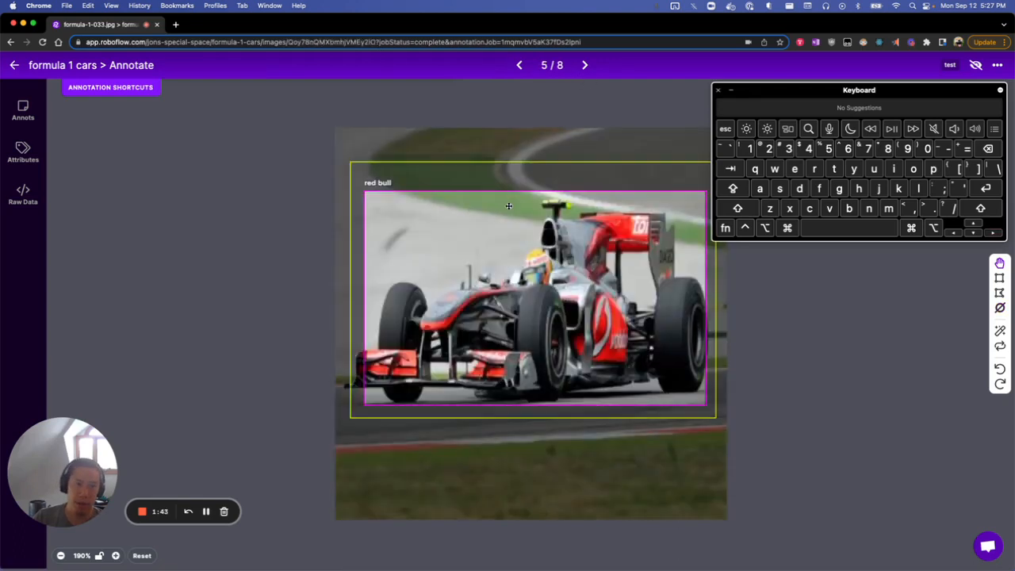
pyautogui.press('Right')
pyautogui.press('Left')
pyautogui.press('Left')
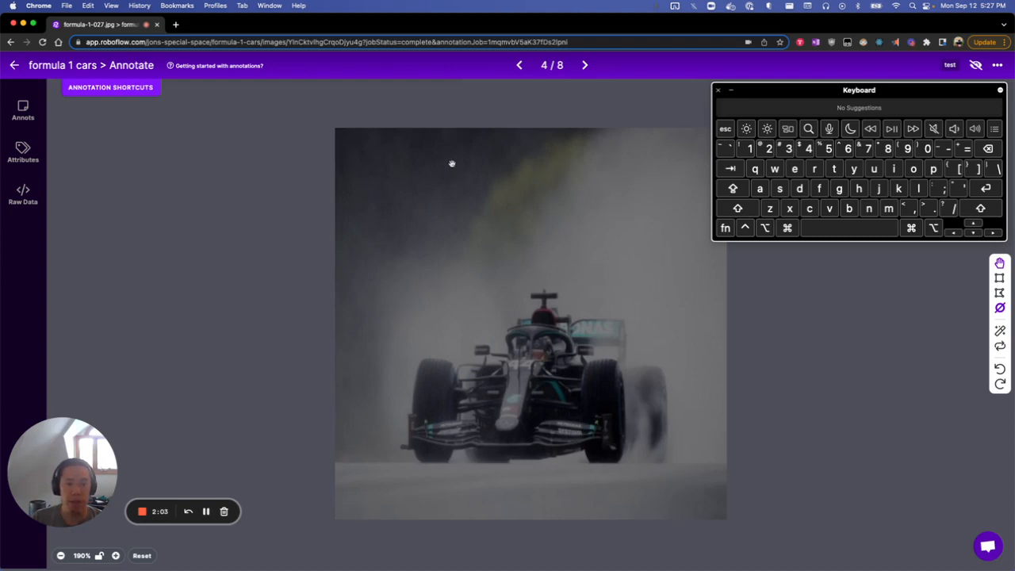
pyautogui.press('Right')
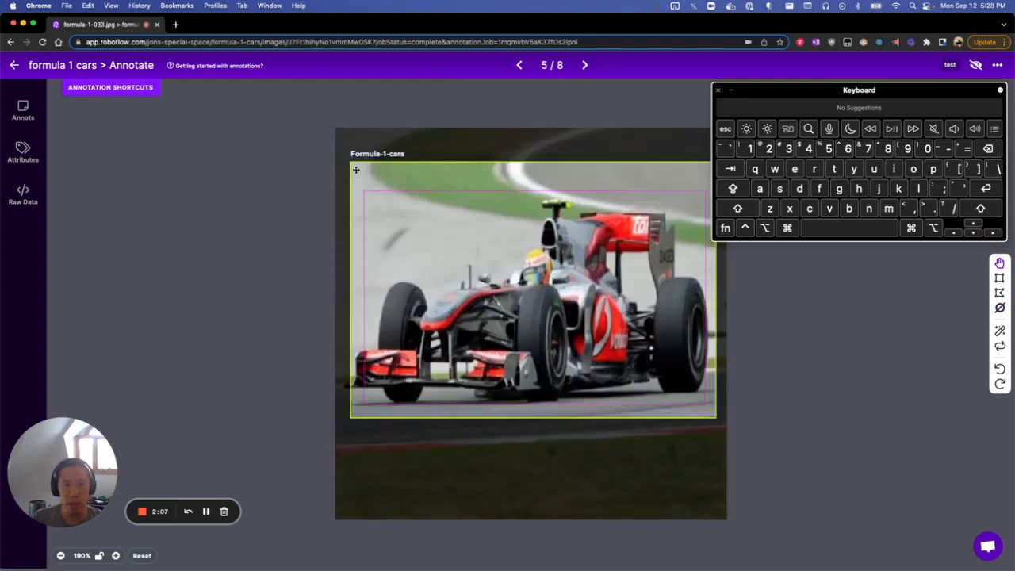
pyautogui.click(520, 65)
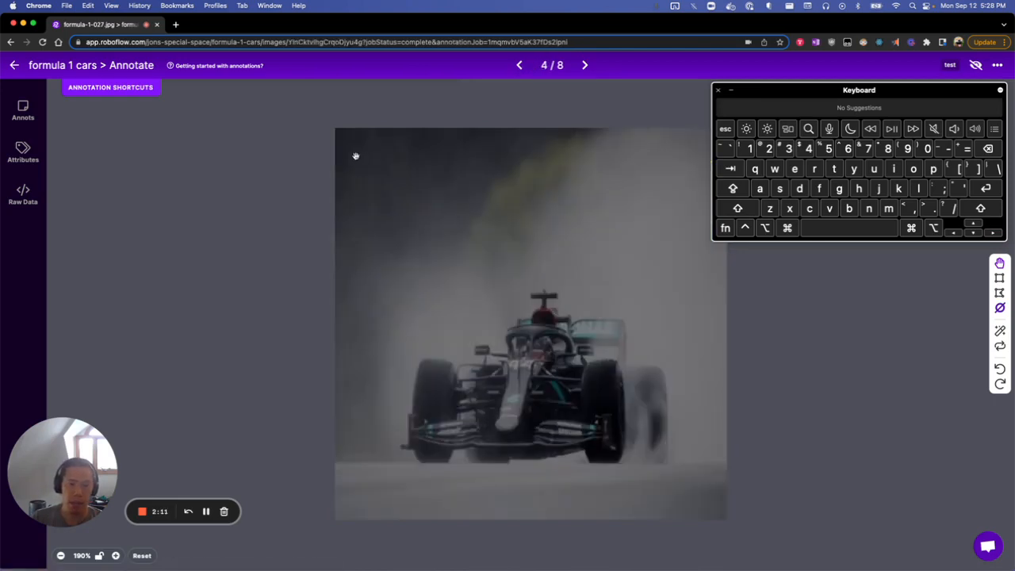
# Magnify the upper-left corner of image 4 to 370% and lock the zoom level and position.
pyautogui.scroll(5, 355, 155)
pyautogui.moveTo(354, 156); pyautogui.dragTo(530, 354)
pyautogui.scroll(3, 605, 403)
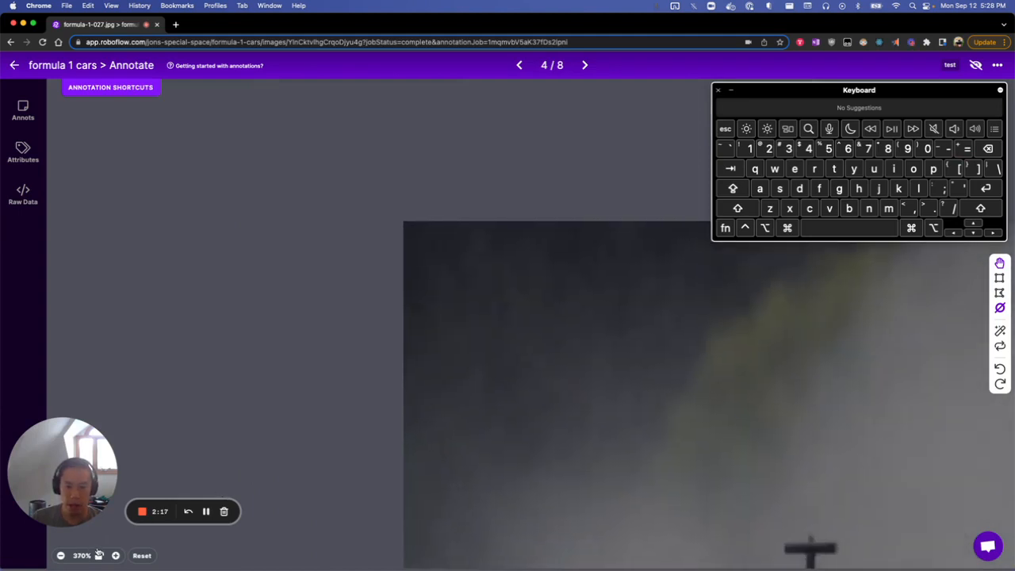
pyautogui.click(100, 558)
# Page forward to image 8 with the locked view and unlock the zoom there.
pyautogui.press('Right')
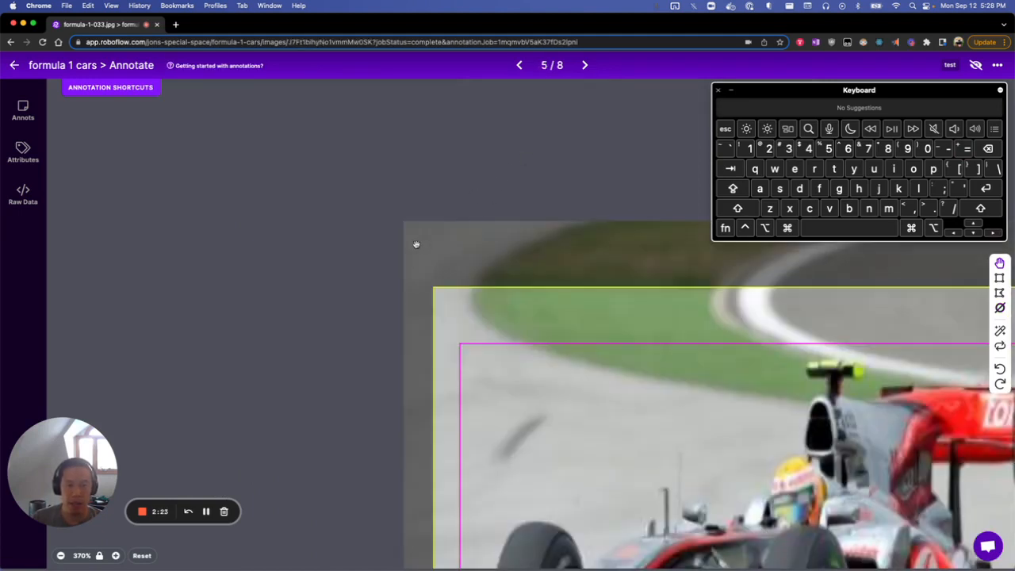
pyautogui.press('Right')
pyautogui.press('Right')
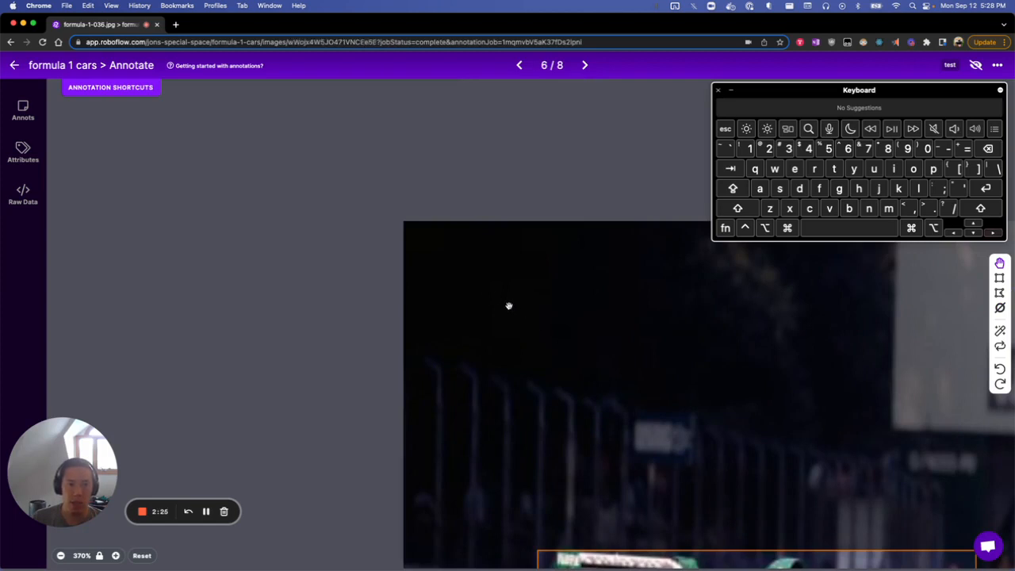
pyautogui.press('Right')
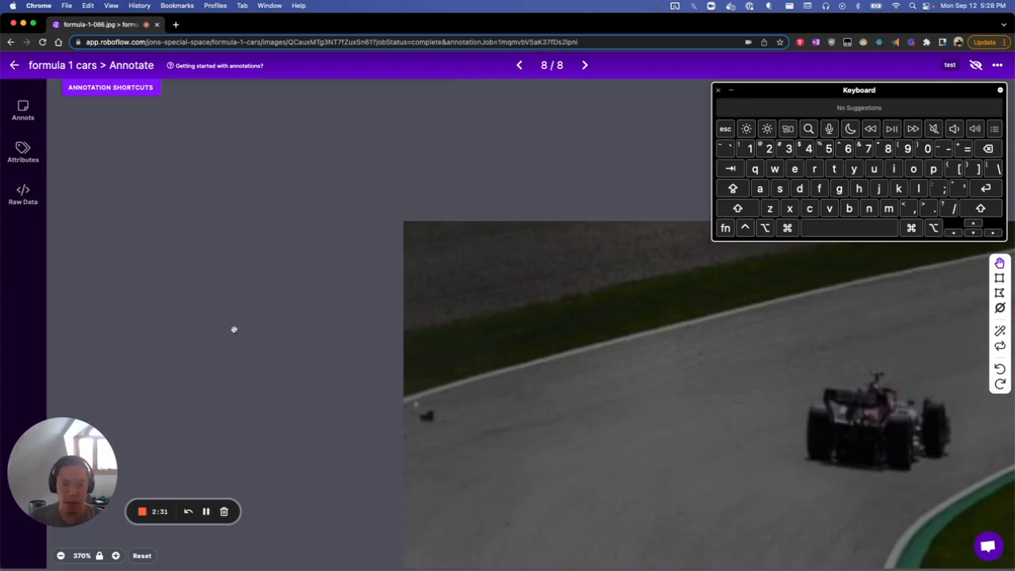
pyautogui.click(98, 556)
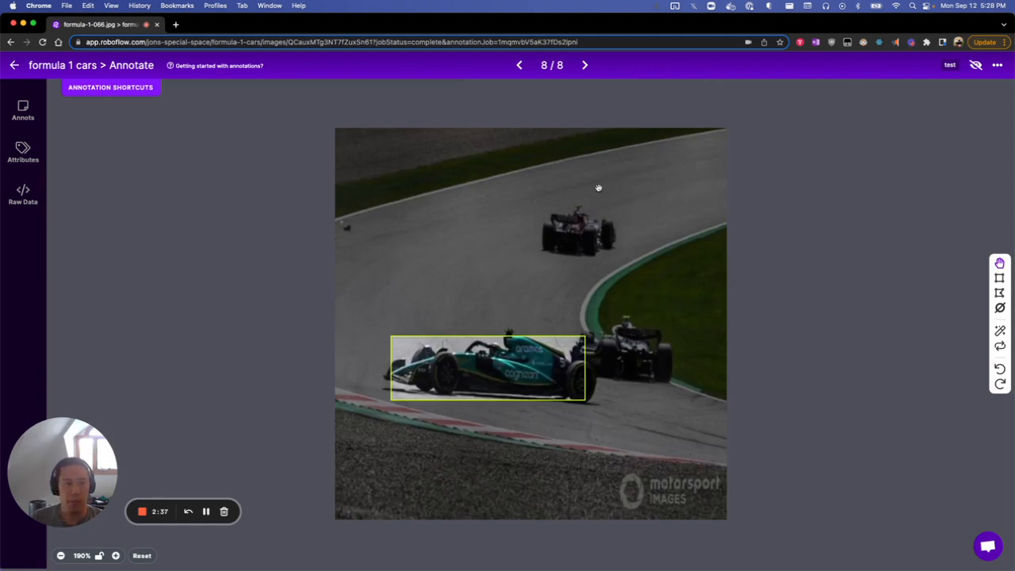
# Return to image 4 and draw a bounding box around the whole car, labelled with the new class "mercedes".
pyautogui.click(520, 67)
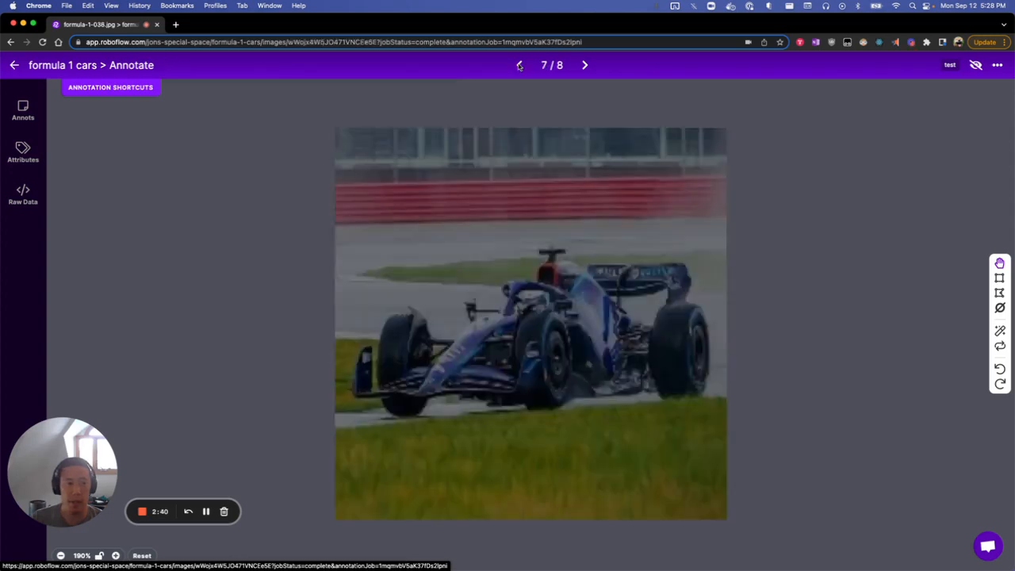
pyautogui.click(519, 67)
pyautogui.press('Left')
pyautogui.press('Left')
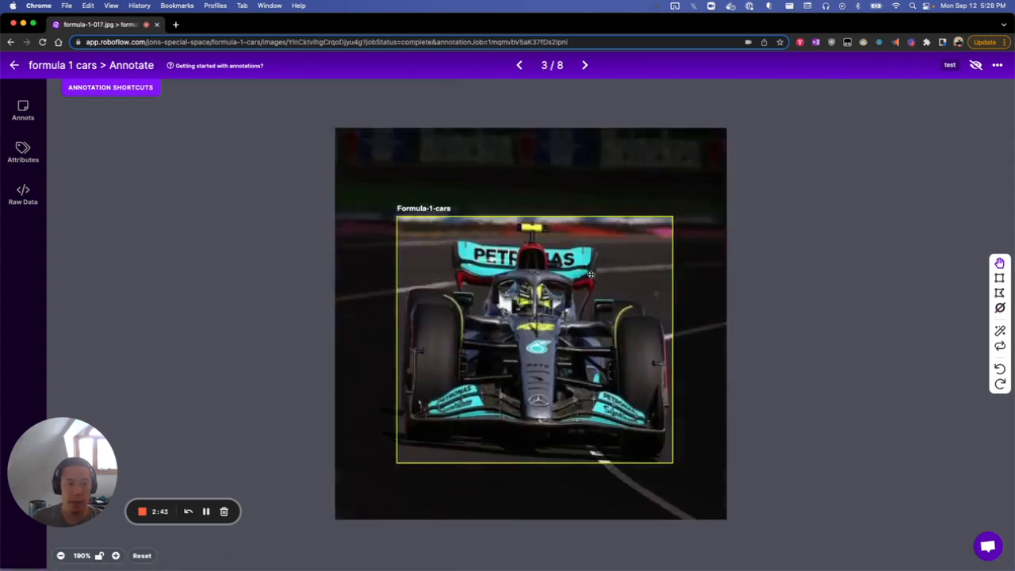
pyautogui.press('Right')
pyautogui.click(999, 277)
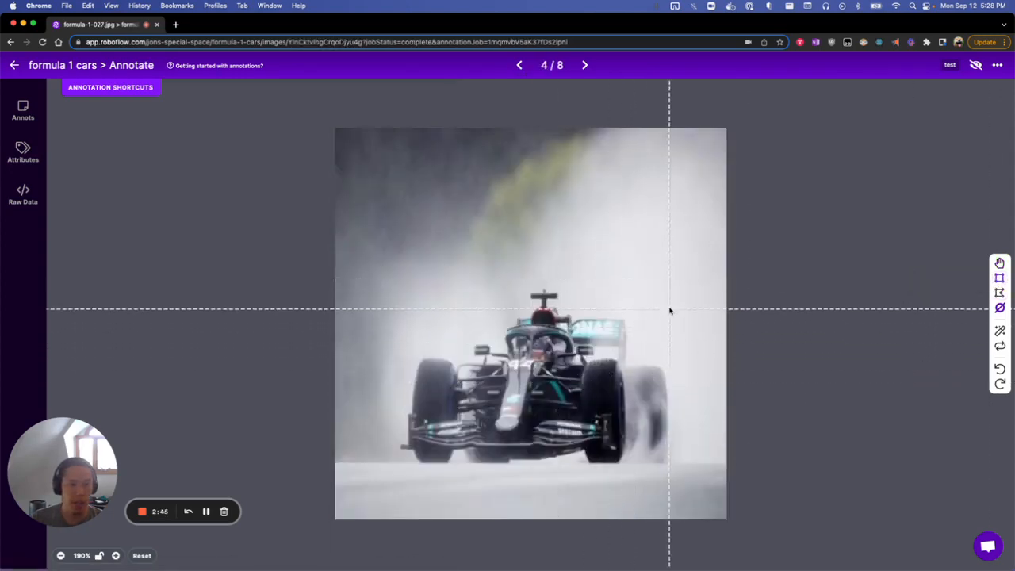
pyautogui.moveTo(674, 290); pyautogui.dragTo(407, 461)
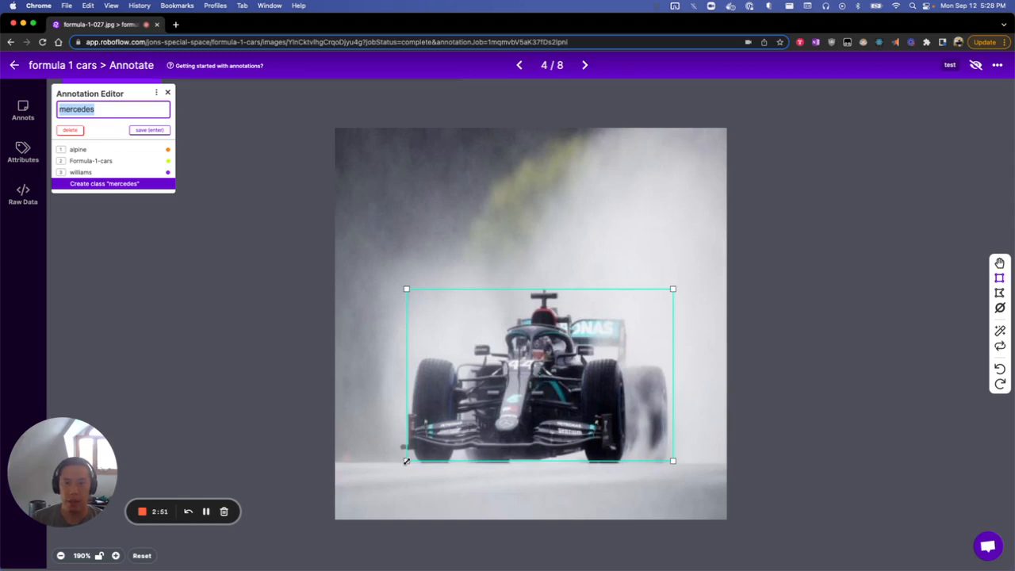
pyautogui.press('BackSpace')
pyautogui.write('mercedes')
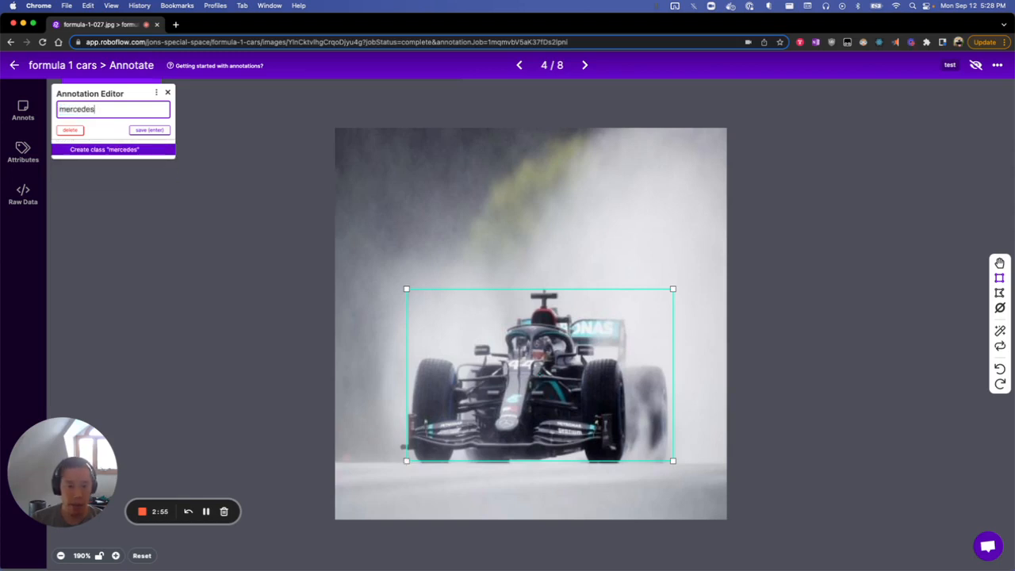
pyautogui.press('Return')
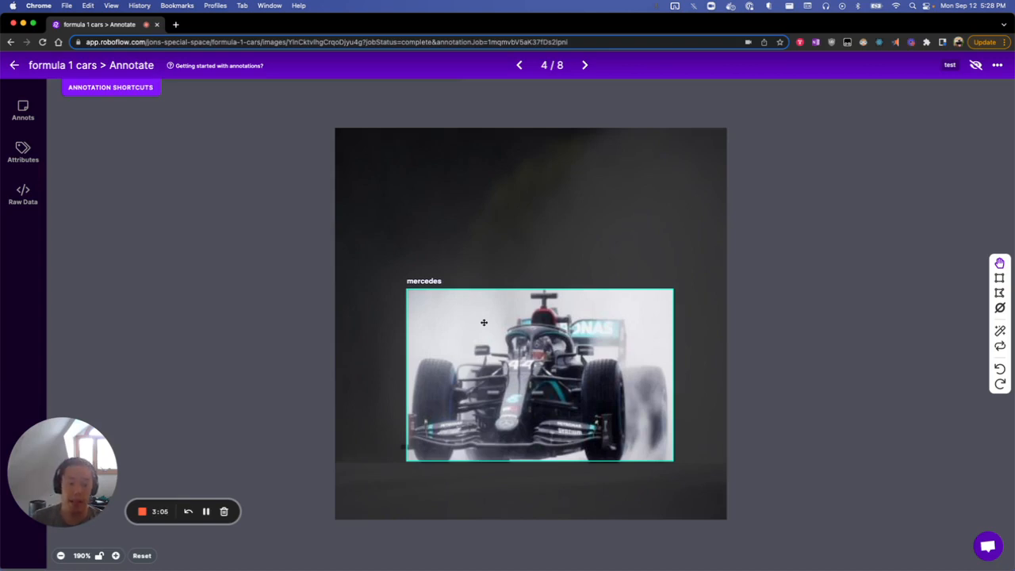
# Change the class of the car's bounding box in image 4 to Formula-1-cars.
pyautogui.click(484, 322)
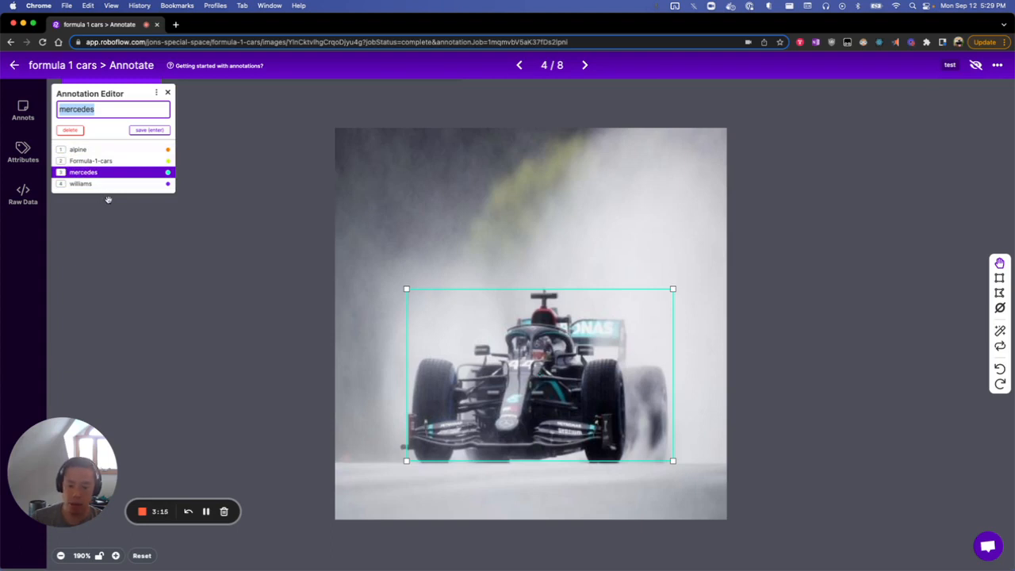
pyautogui.write('2')
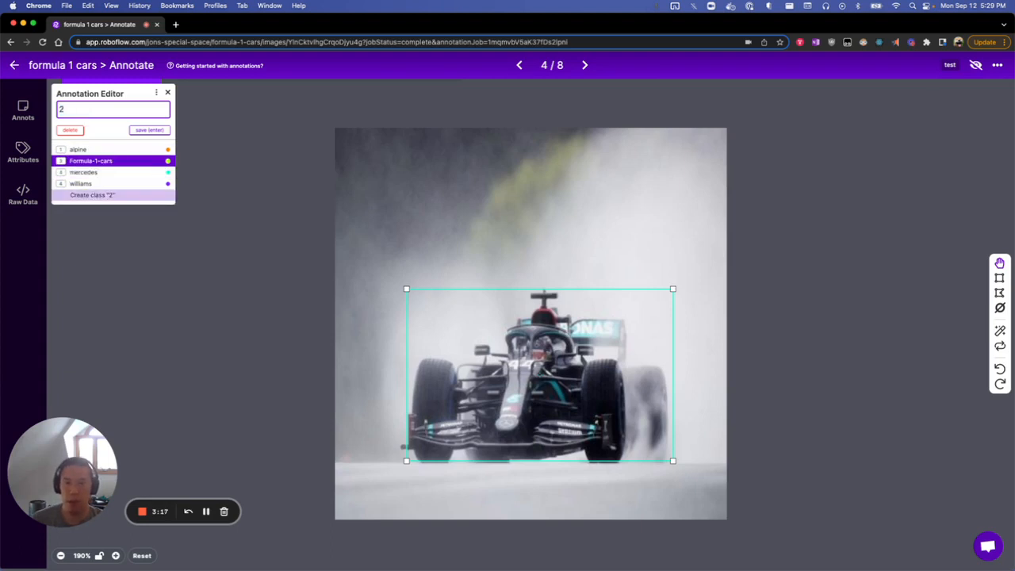
pyautogui.press('Return')
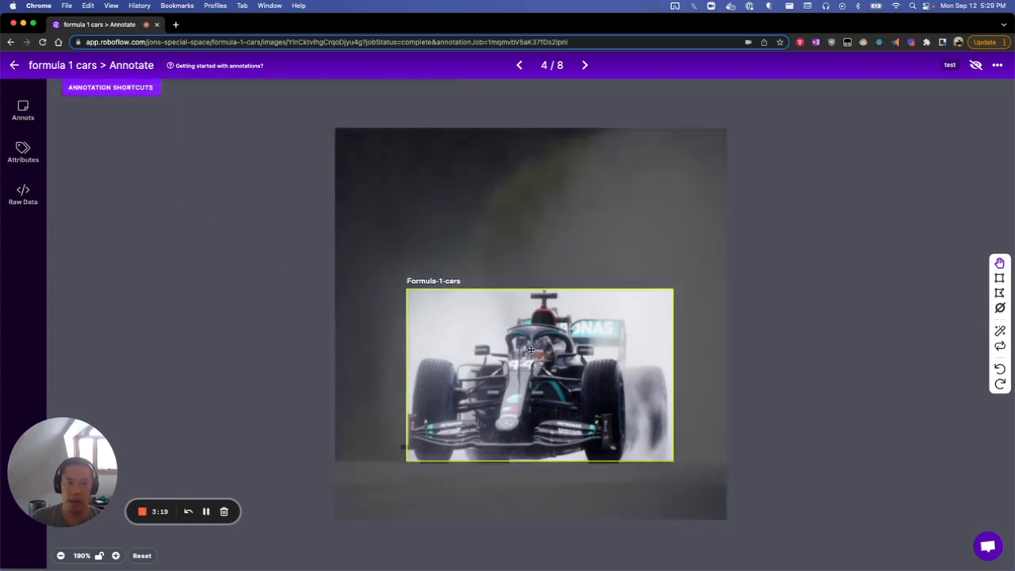
# Set the class of the car's bounding box in image 4 back to mercedes and save it.
pyautogui.click(490, 327)
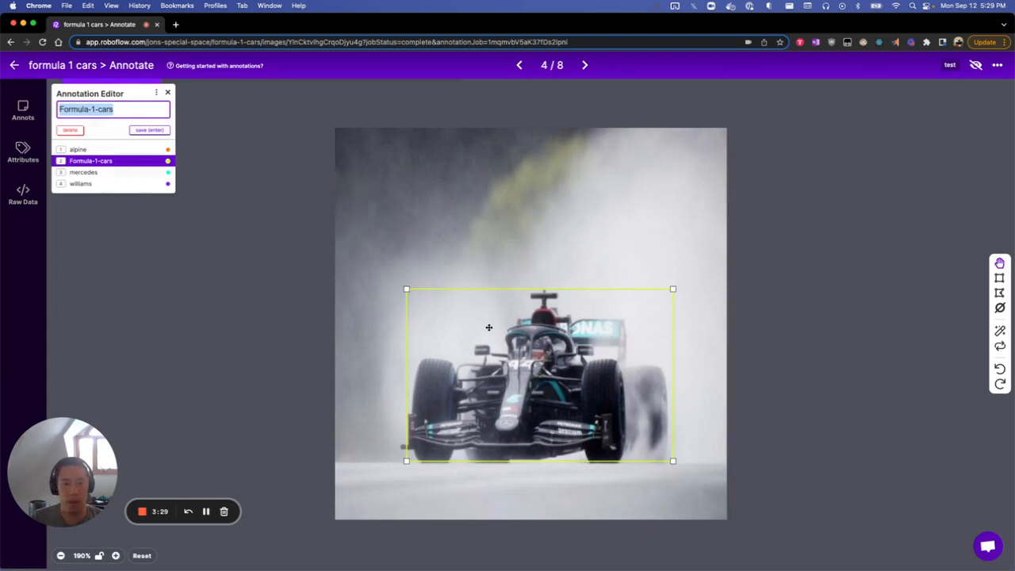
pyautogui.write('mercedes')
pyautogui.press('Down')
pyautogui.press('Down')
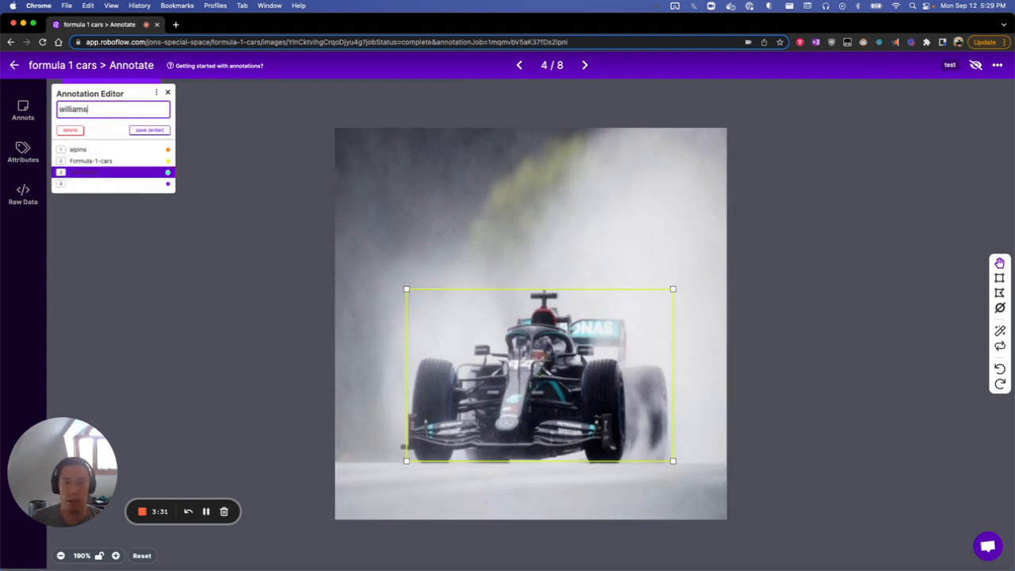
pyautogui.press('Down')
pyautogui.press('Up')
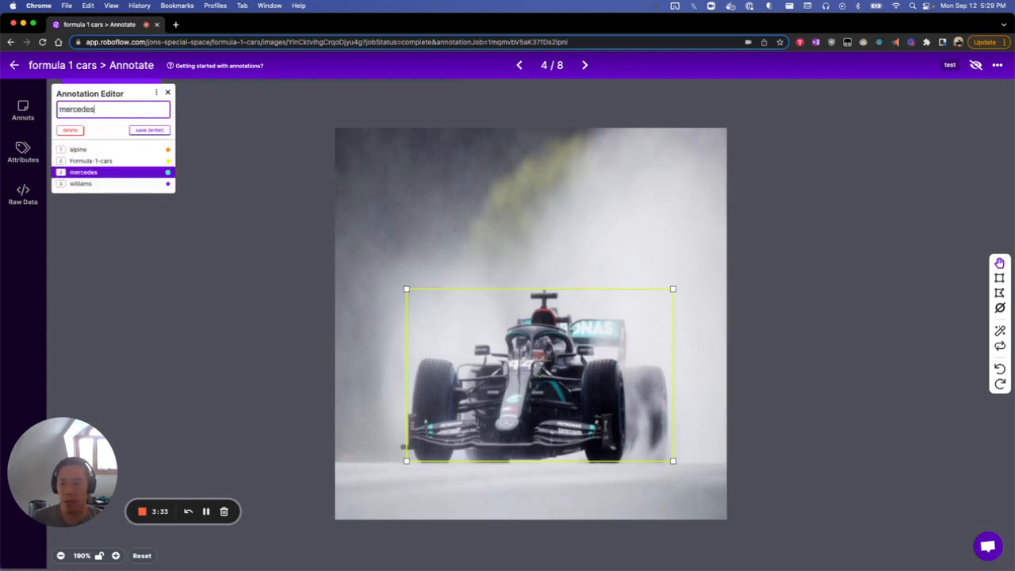
pyautogui.press('Return')
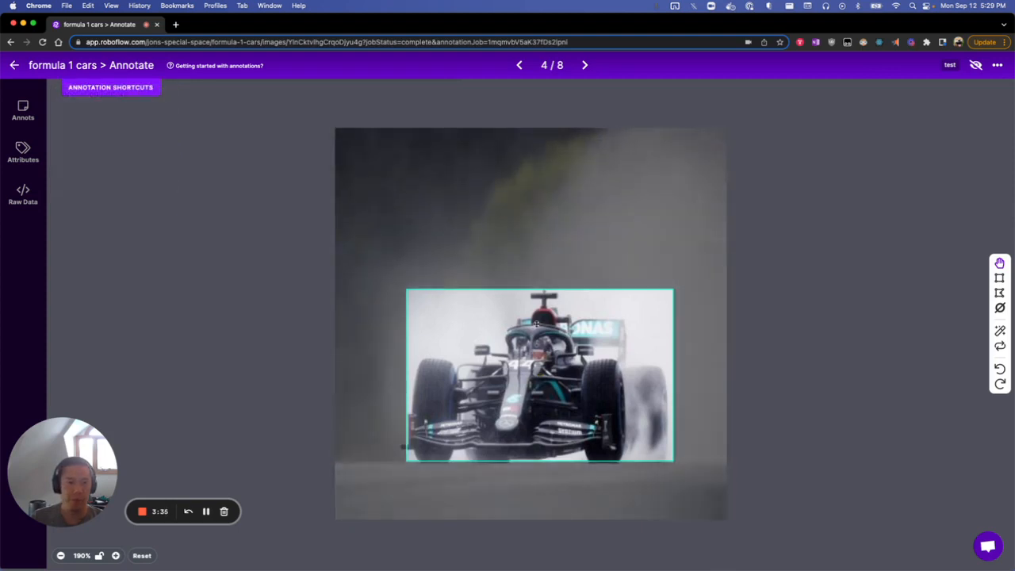